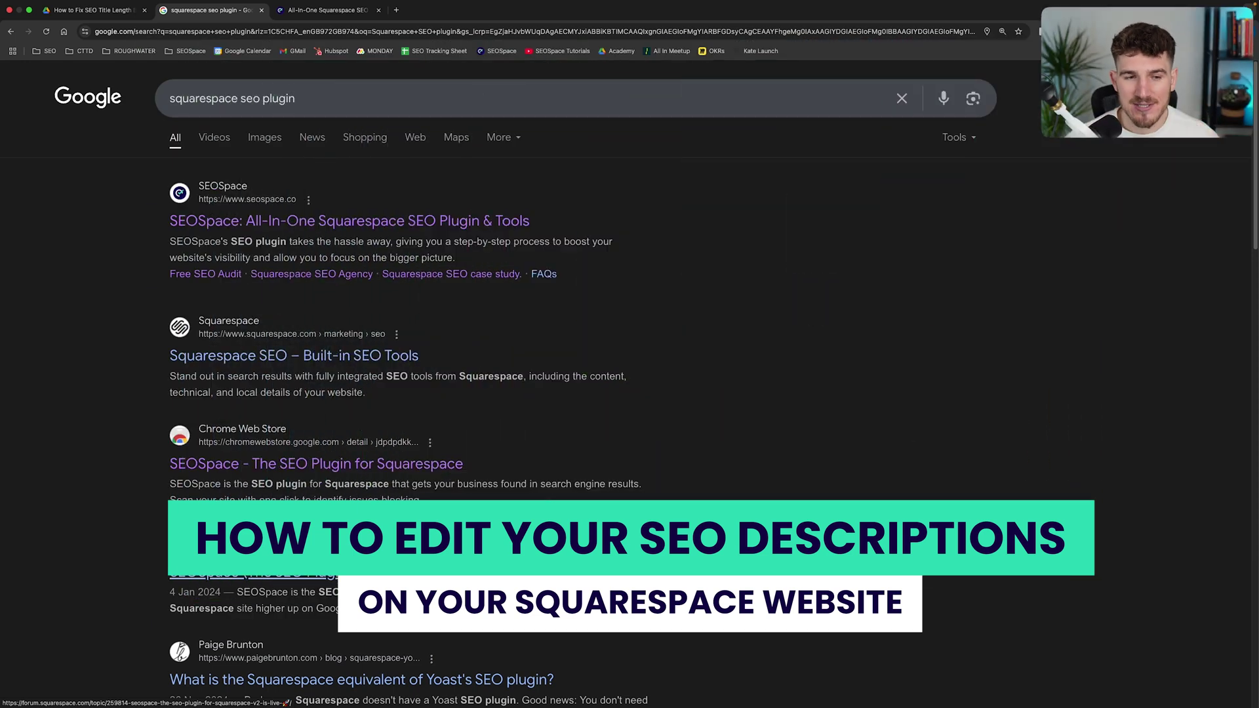
# Select and review the first search result's description snippet.
pyautogui.moveTo(170, 241); pyautogui.dragTo(469, 258)
pyautogui.click(381, 250)
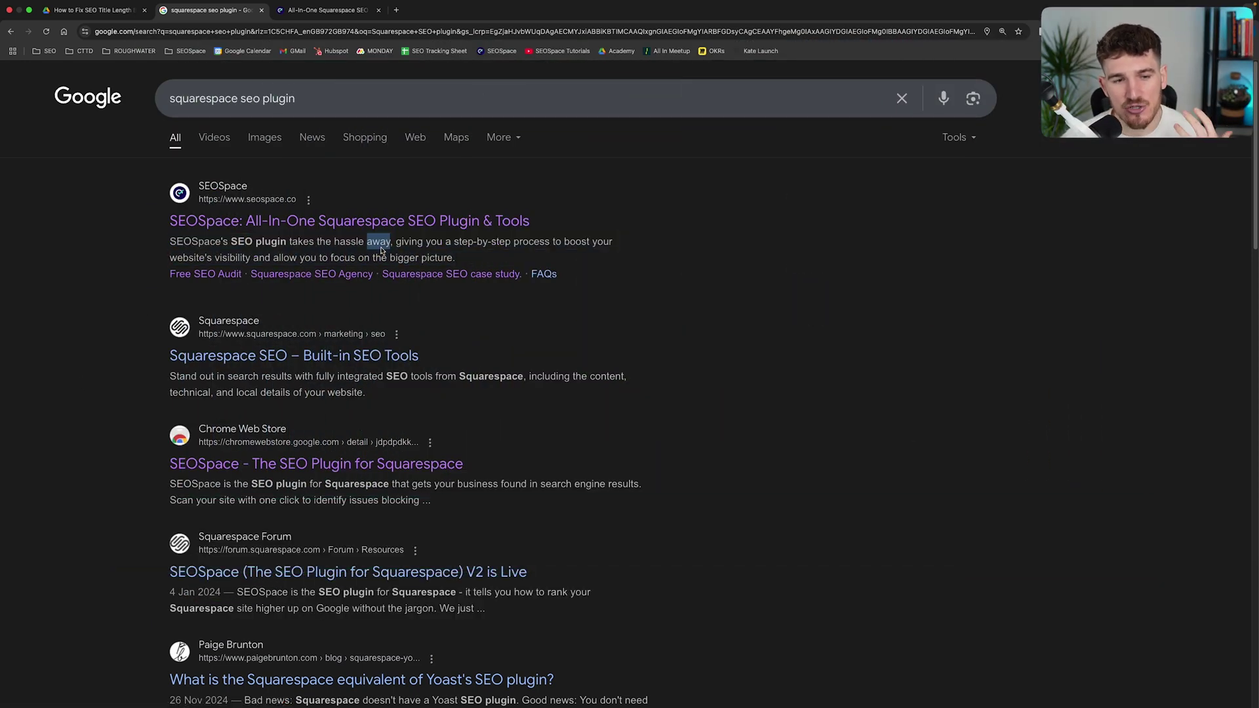
pyautogui.tripleClick(213, 242)
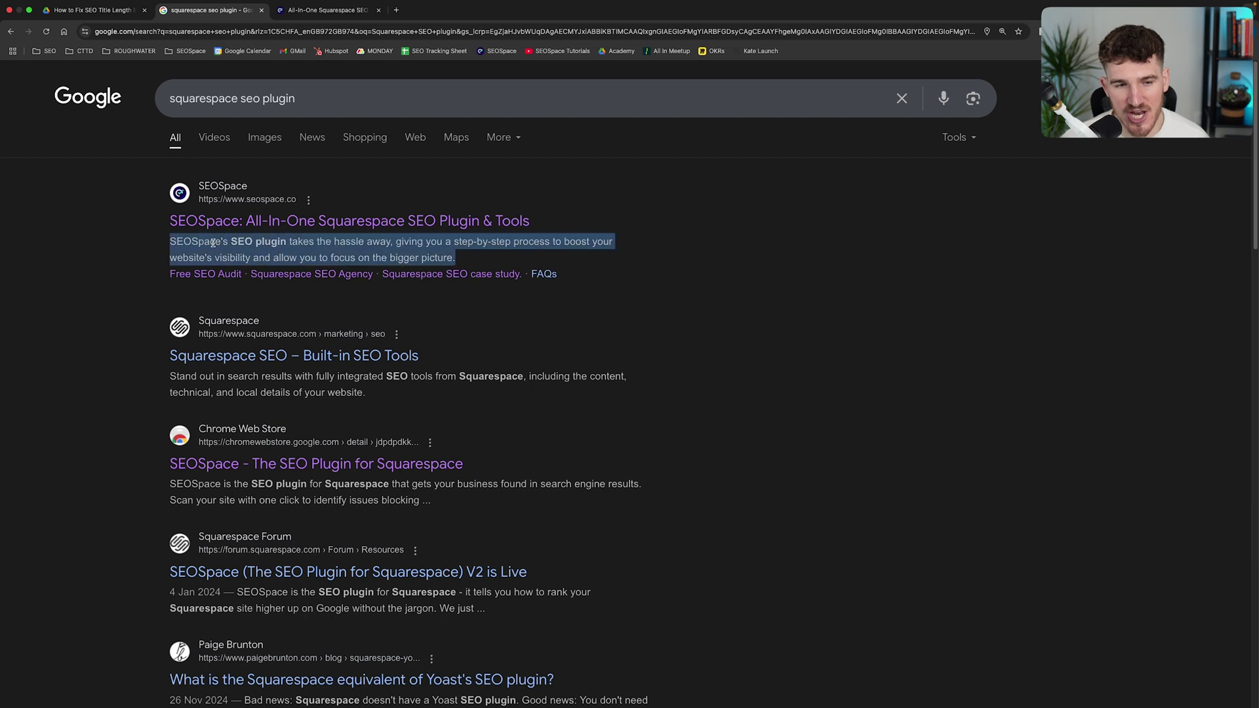
pyautogui.click(124, 255)
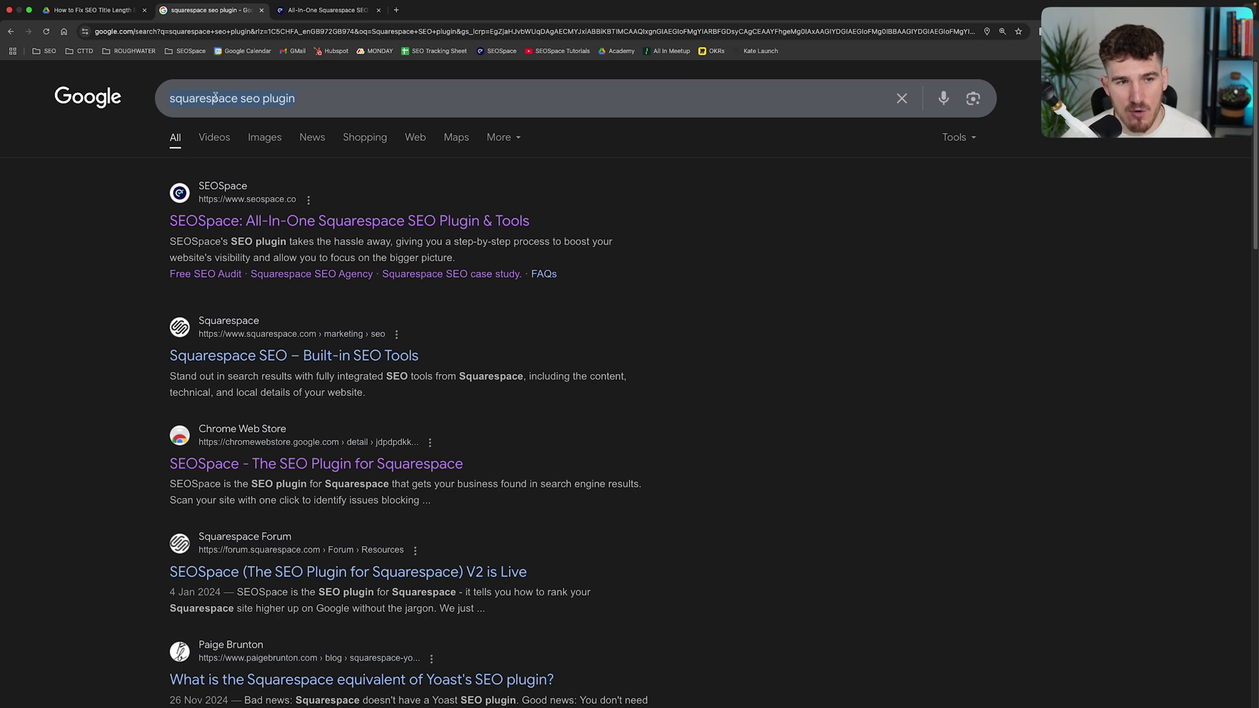
pyautogui.click(72, 222)
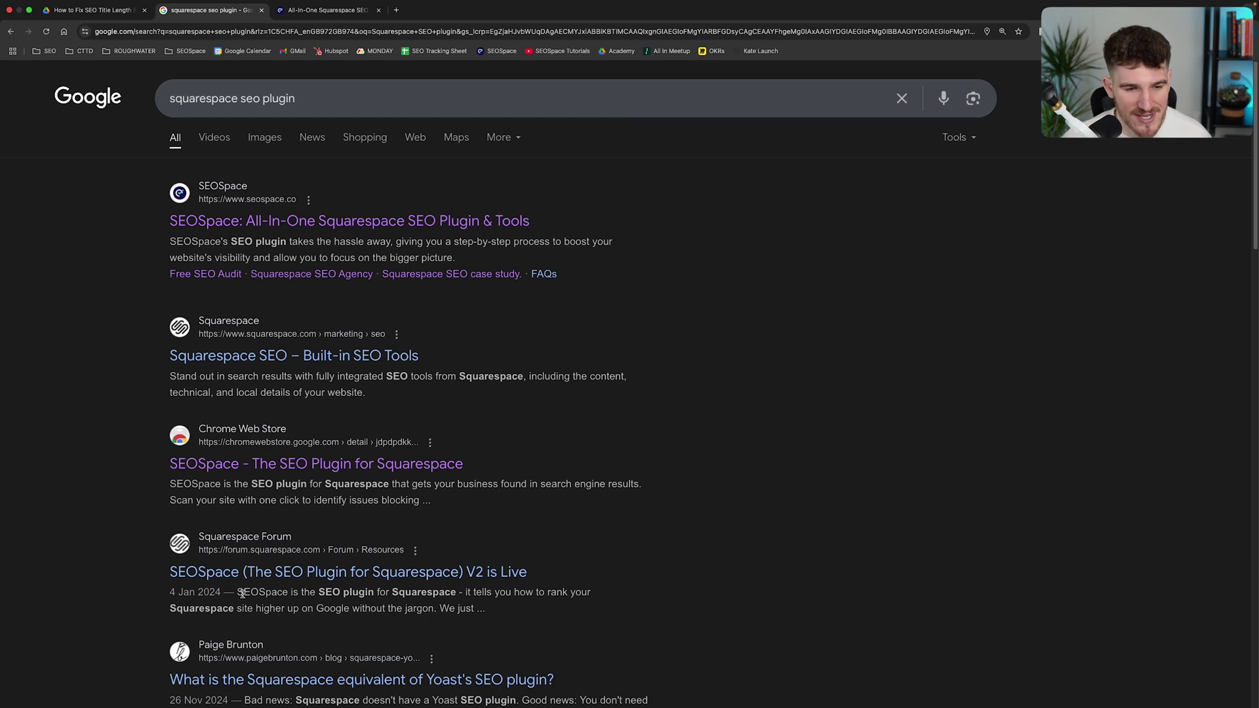
pyautogui.moveTo(164, 241); pyautogui.dragTo(459, 259)
pyautogui.click(109, 284)
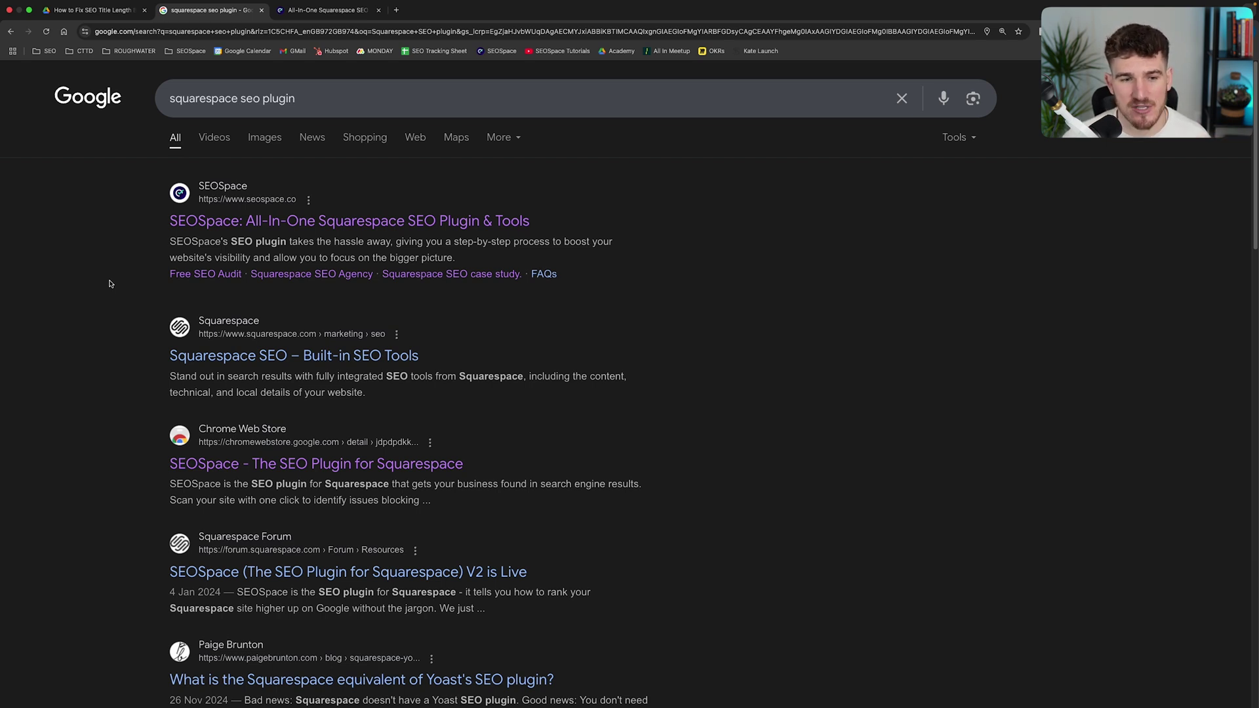
pyautogui.tripleClick(234, 242)
pyautogui.moveTo(165, 248); pyautogui.dragTo(457, 258)
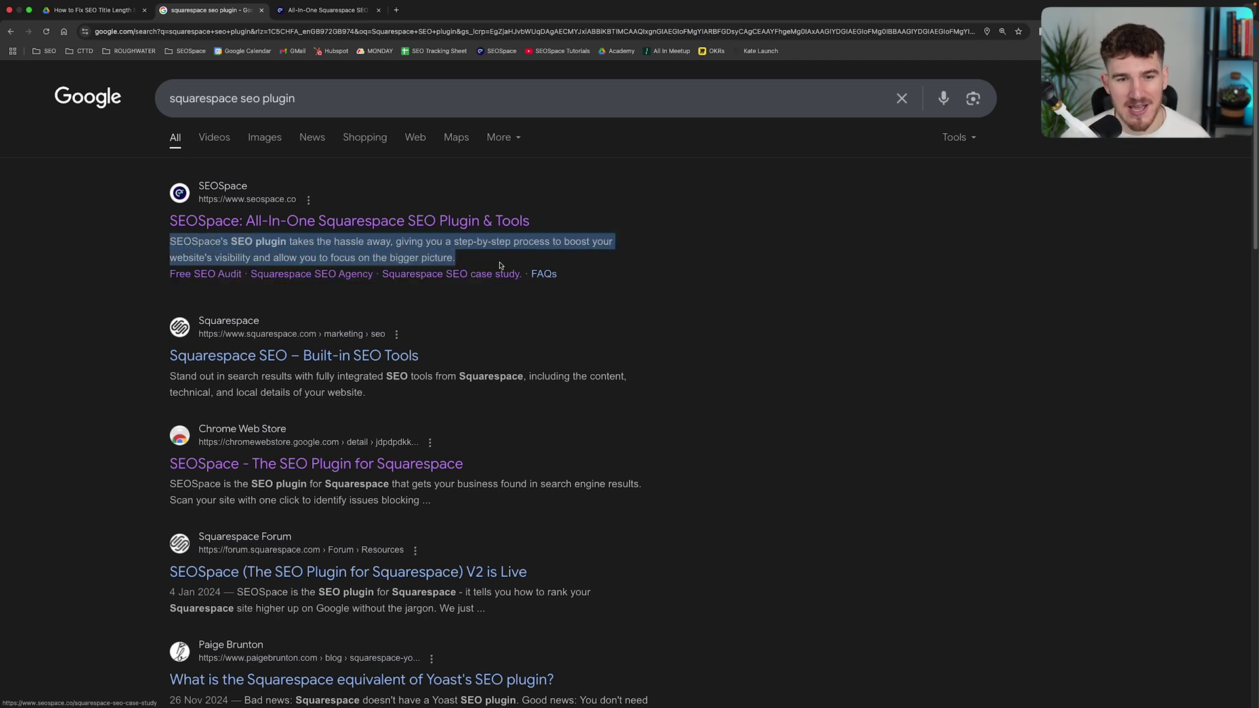
pyautogui.click(691, 303)
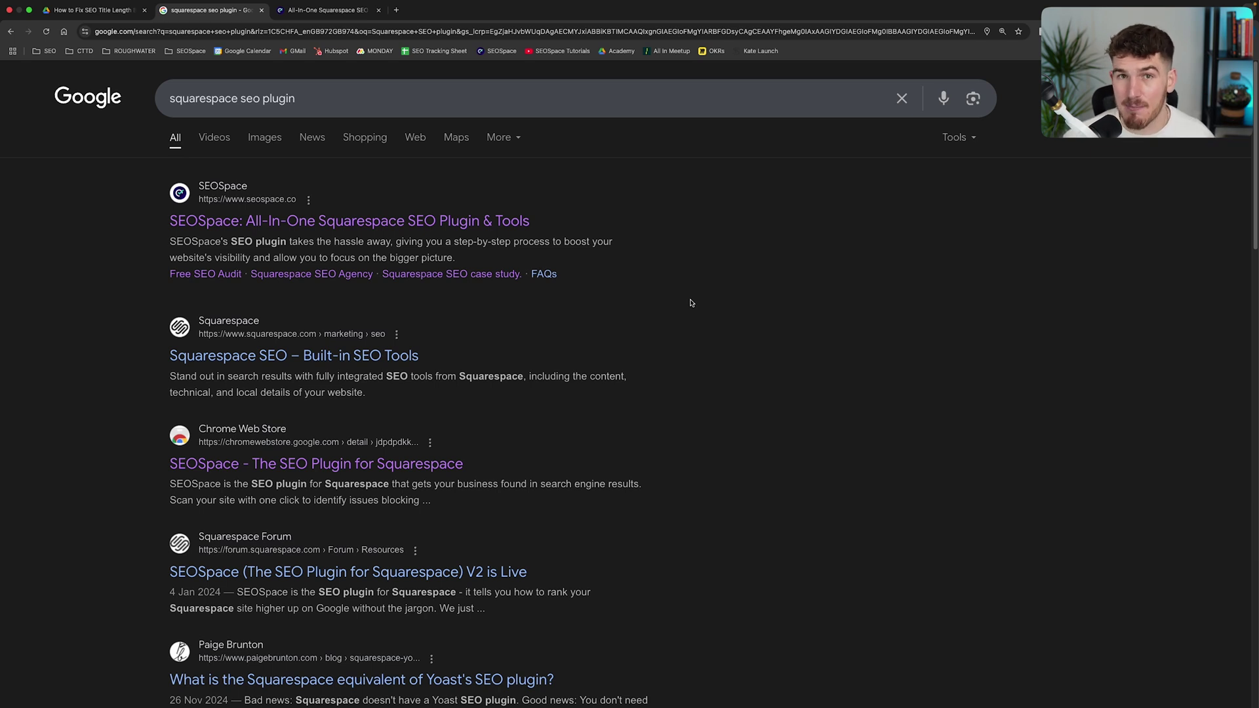
# Switch to the SEOSpace site editor and scroll the Pages list to the top.
pyautogui.click(334, 11)
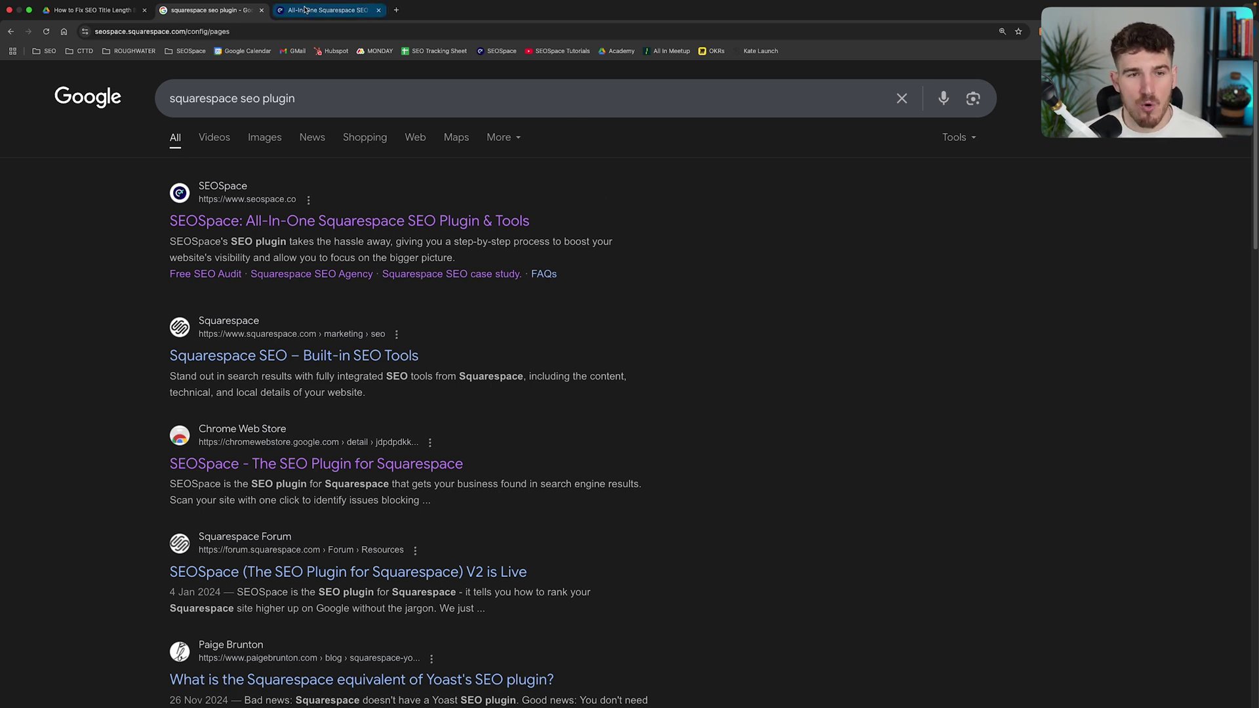
pyautogui.scroll(3, 109, 328)
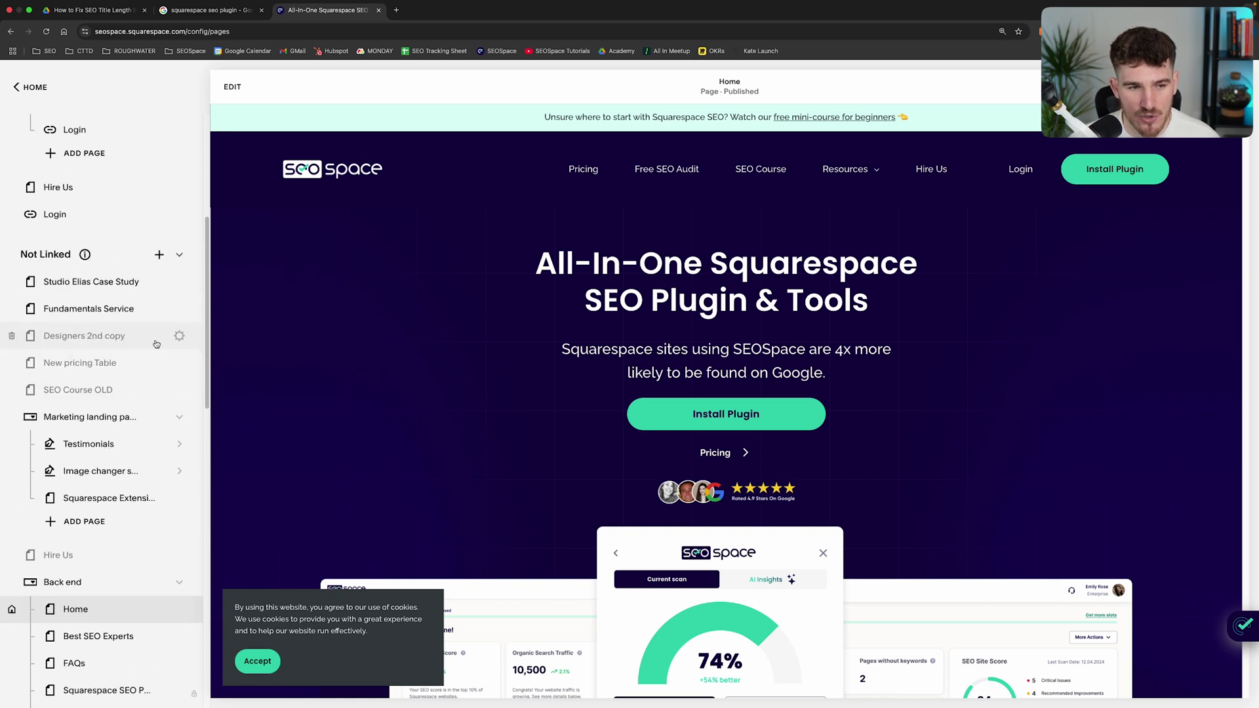
pyautogui.scroll(7, 109, 327)
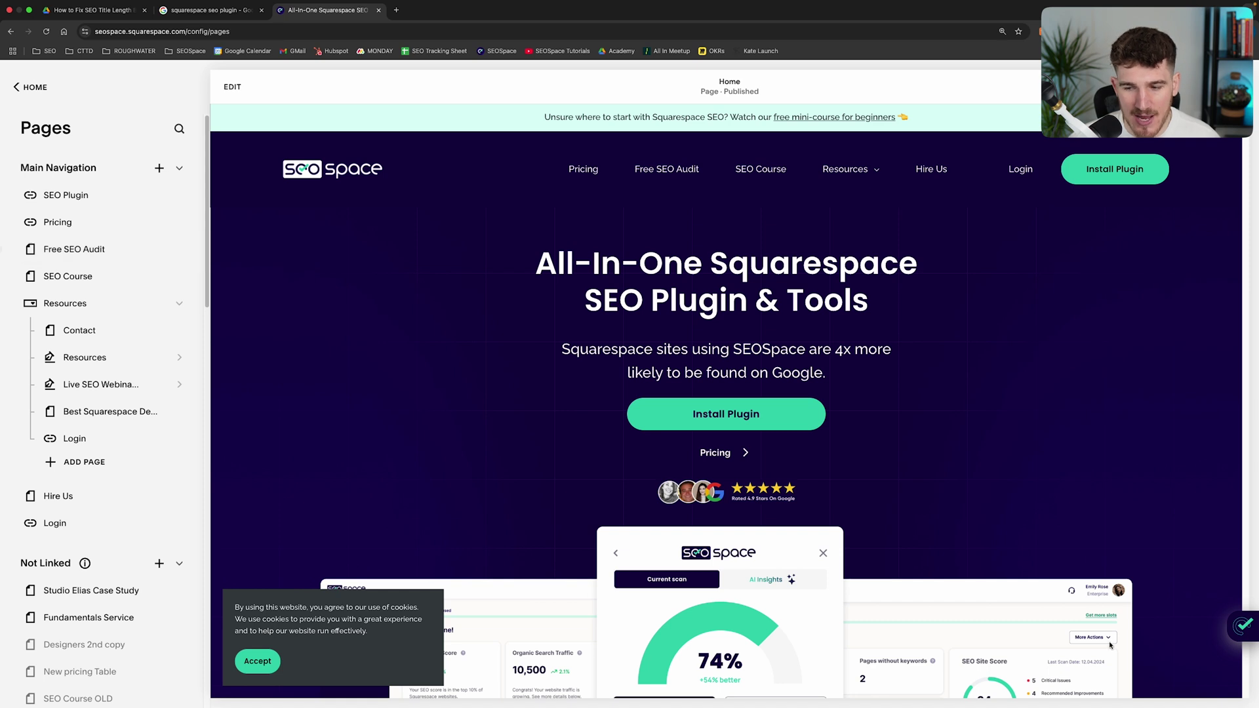
pyautogui.moveTo(1245, 633)
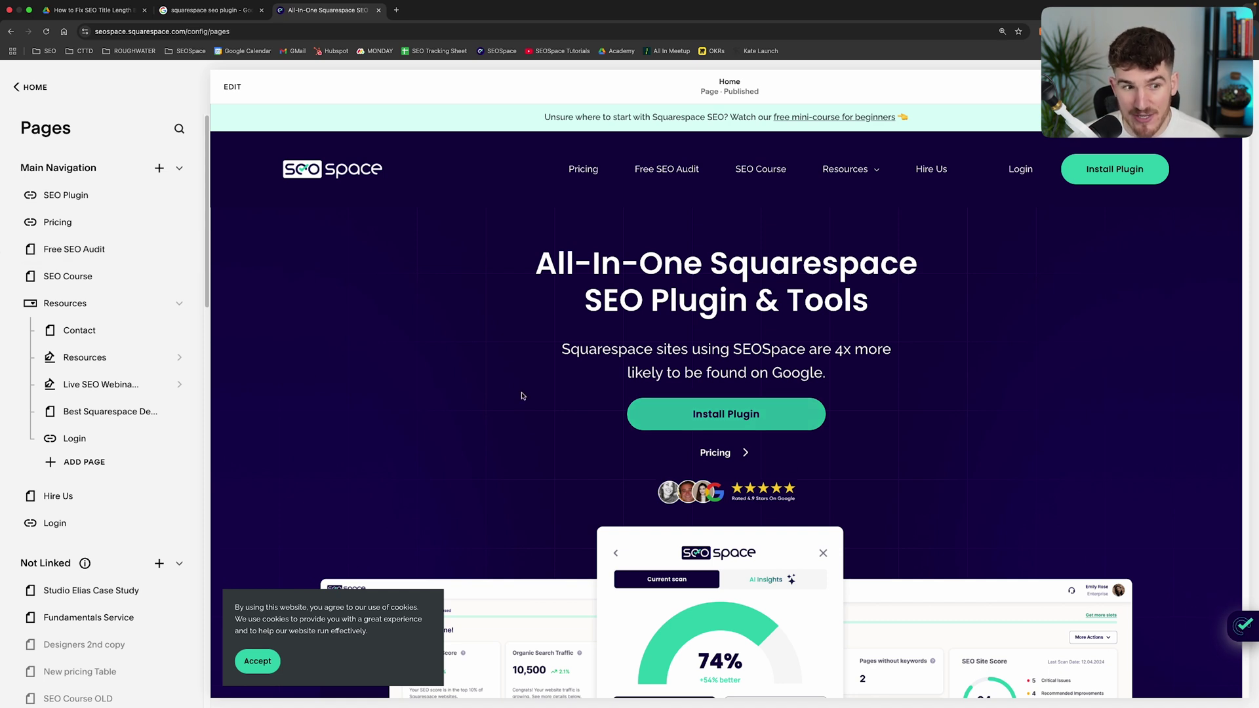
pyautogui.moveTo(177, 249)
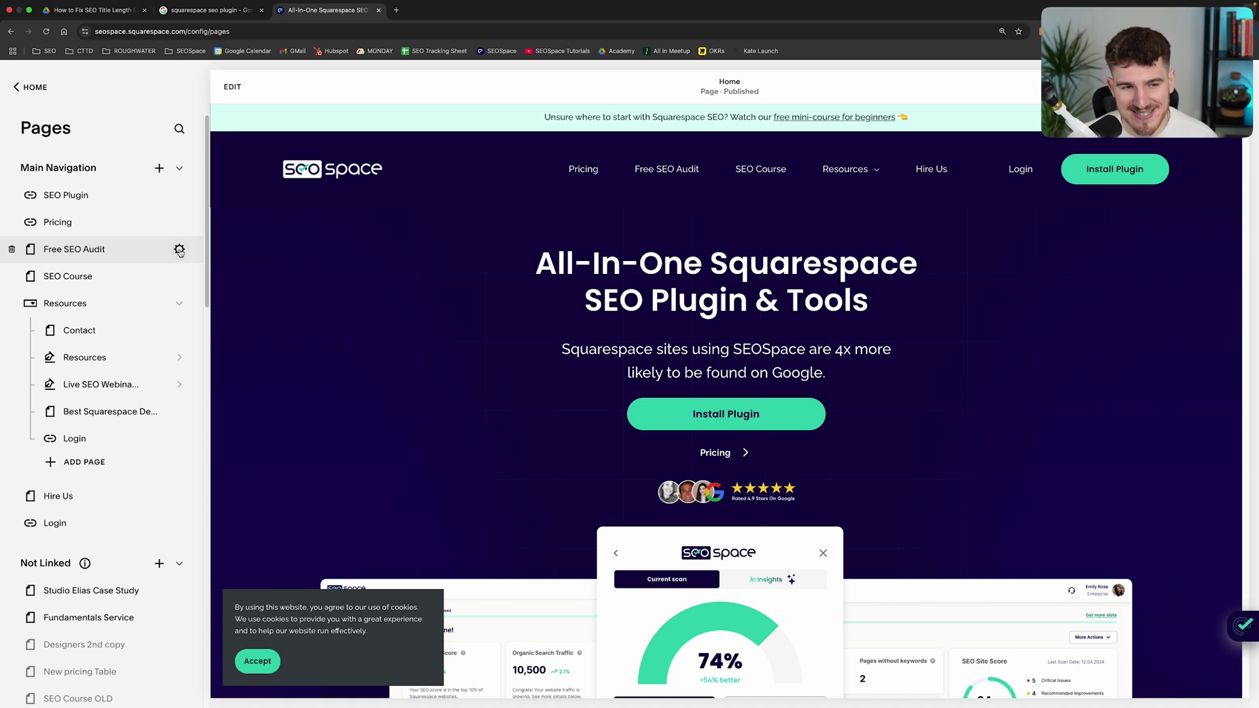
# Show Free SEO Audit's SEO tab and review its 44-character title and 248-character description.
pyautogui.click(179, 251)
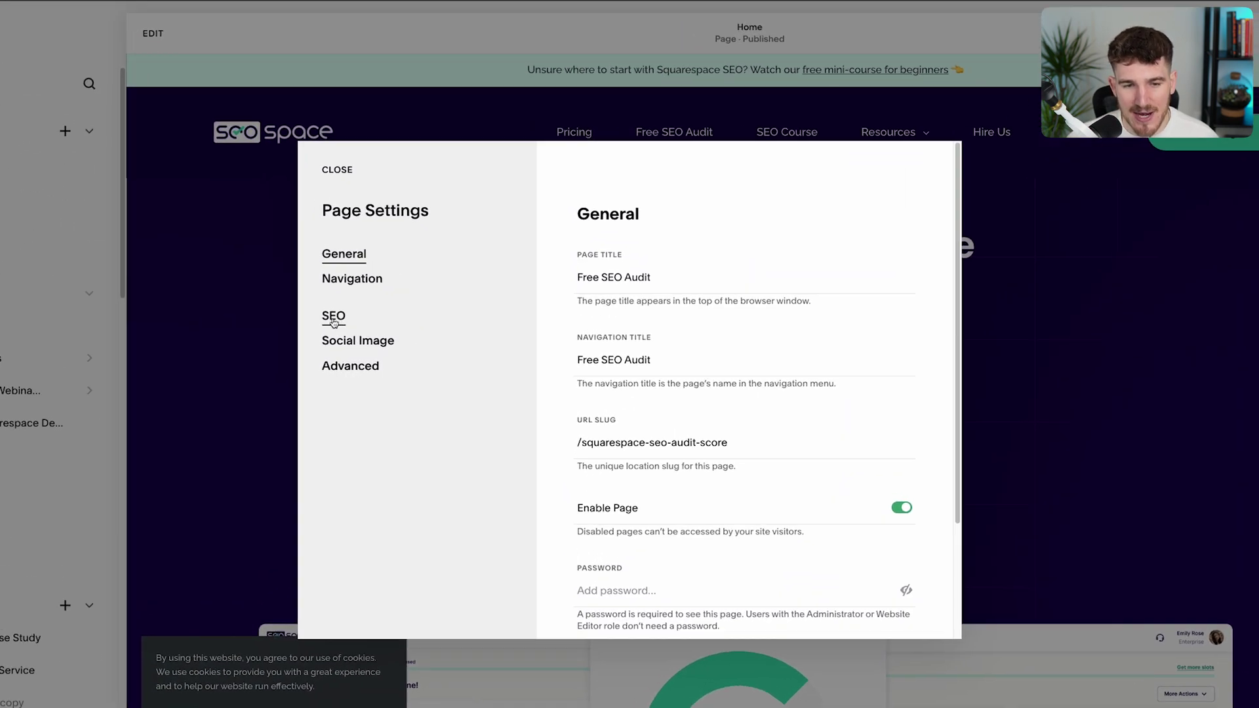
pyautogui.click(334, 319)
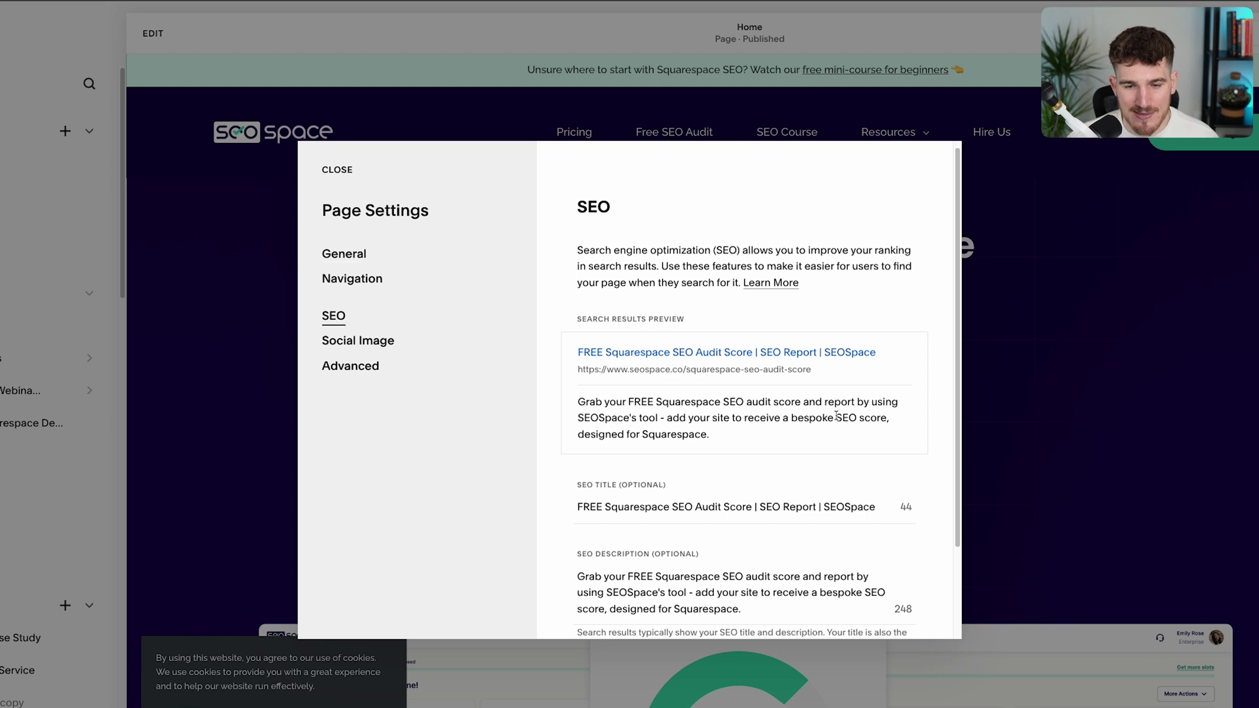
pyautogui.scroll(-2, 837, 415)
pyautogui.moveTo(578, 466); pyautogui.dragTo(772, 497)
pyautogui.click(687, 446)
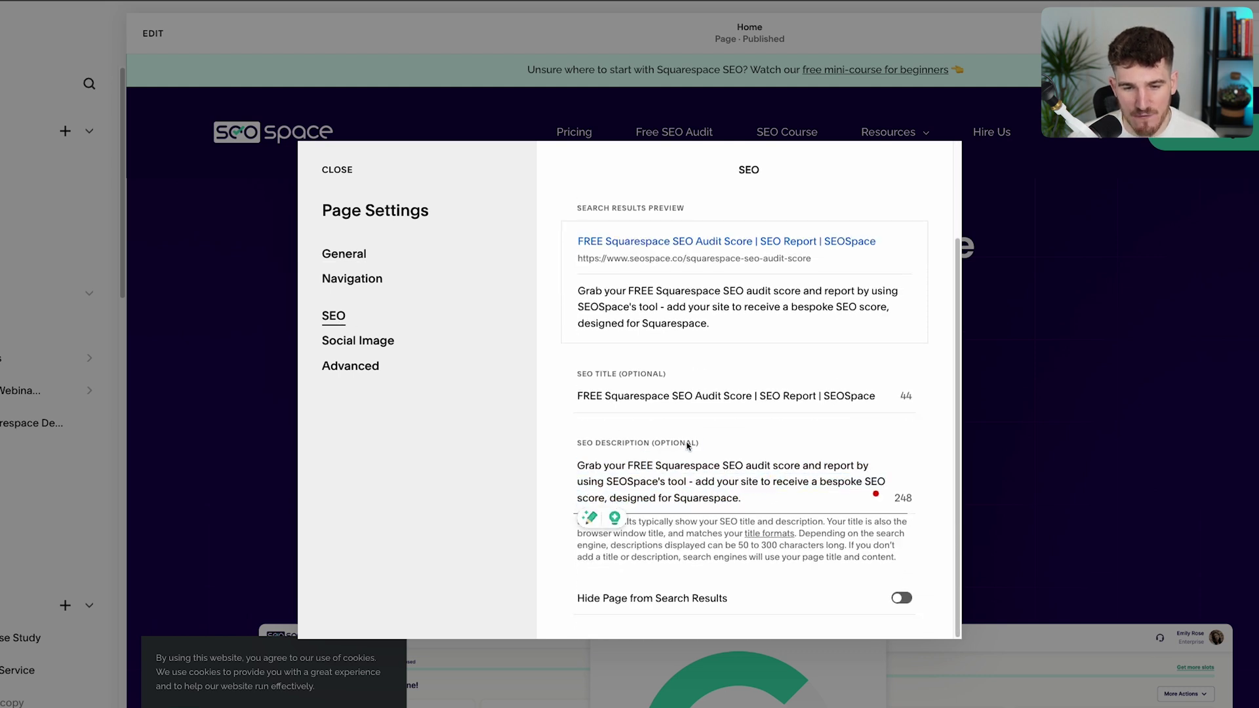
pyautogui.moveTo(688, 446); pyautogui.dragTo(560, 445)
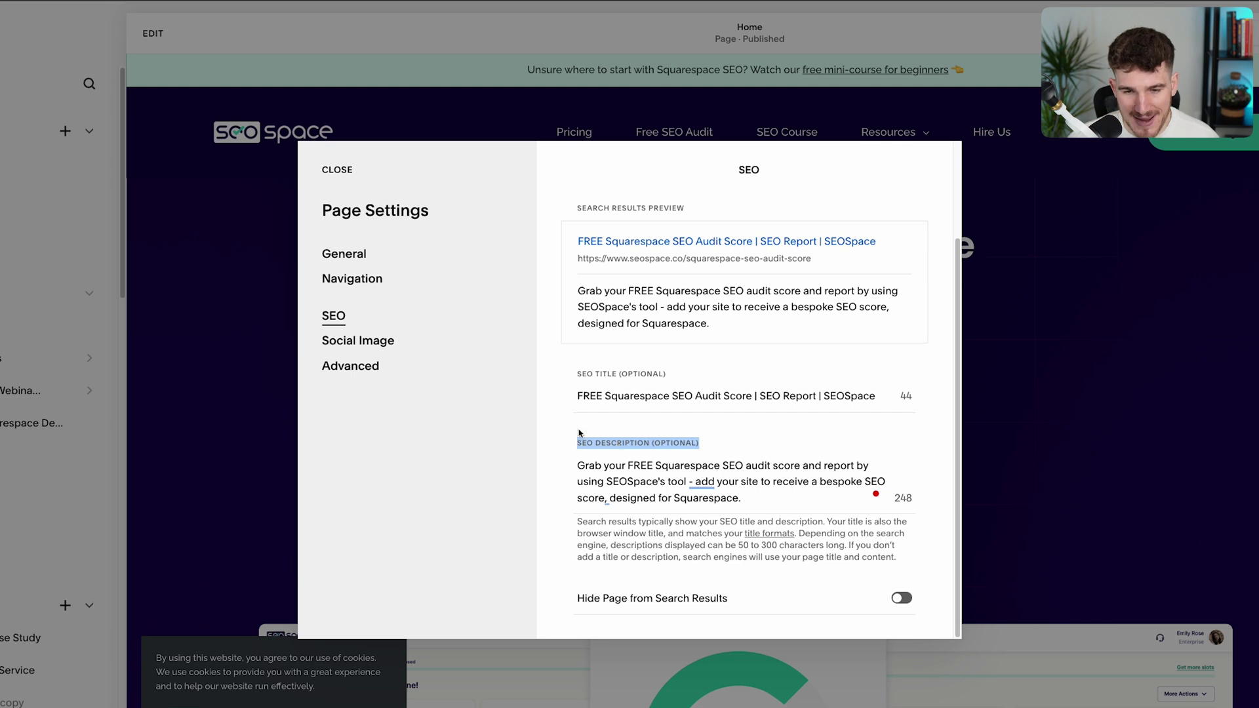
pyautogui.click(580, 432)
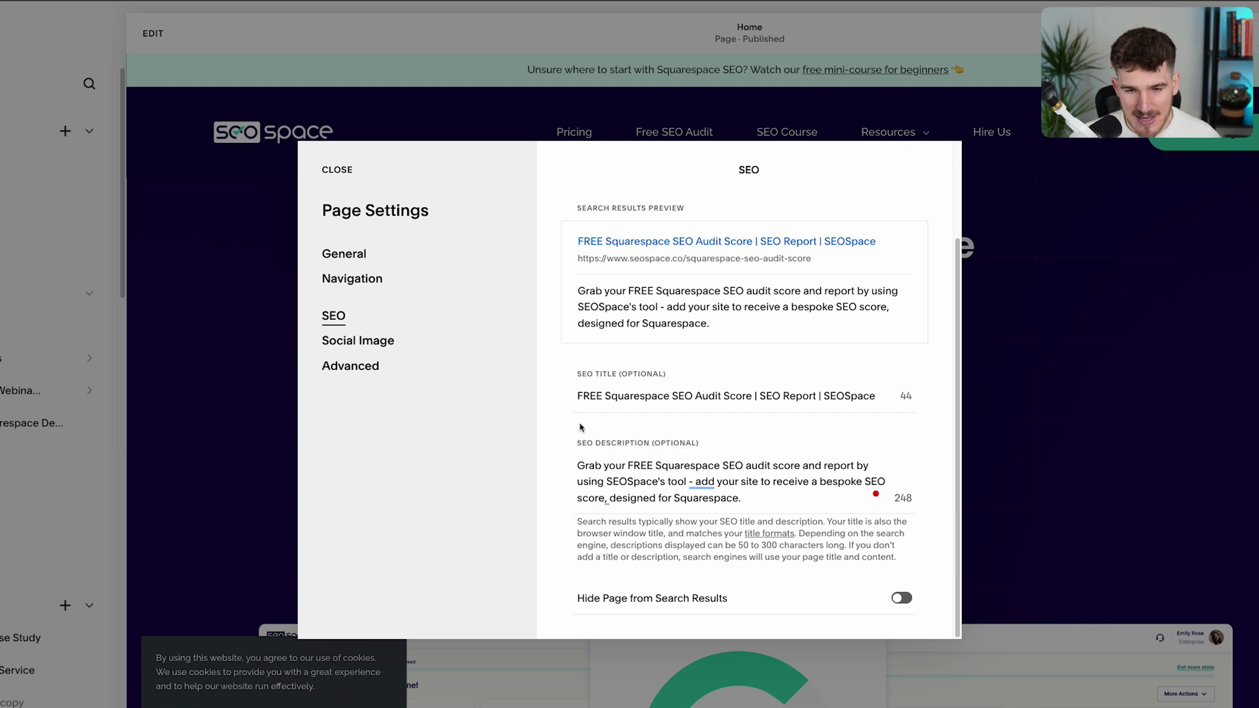
# Delete the Free SEO Audit SEO description, leaving the 400-character counter empty.
pyautogui.click(619, 467)
pyautogui.hotkey('ctrl', 'a')
pyautogui.hotkey('ctrl', 'c')
pyautogui.press('BackSpace')
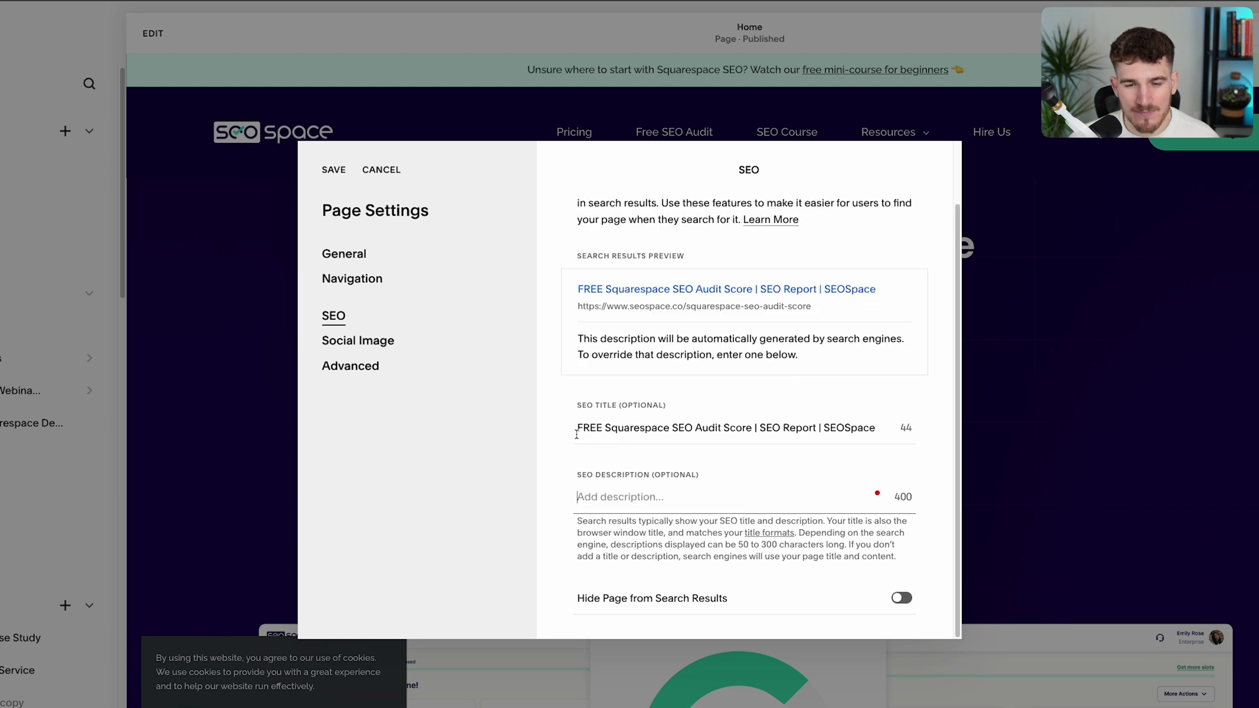
pyautogui.moveTo(892, 497); pyautogui.dragTo(911, 498)
pyautogui.click(911, 499)
pyautogui.doubleClick(911, 498)
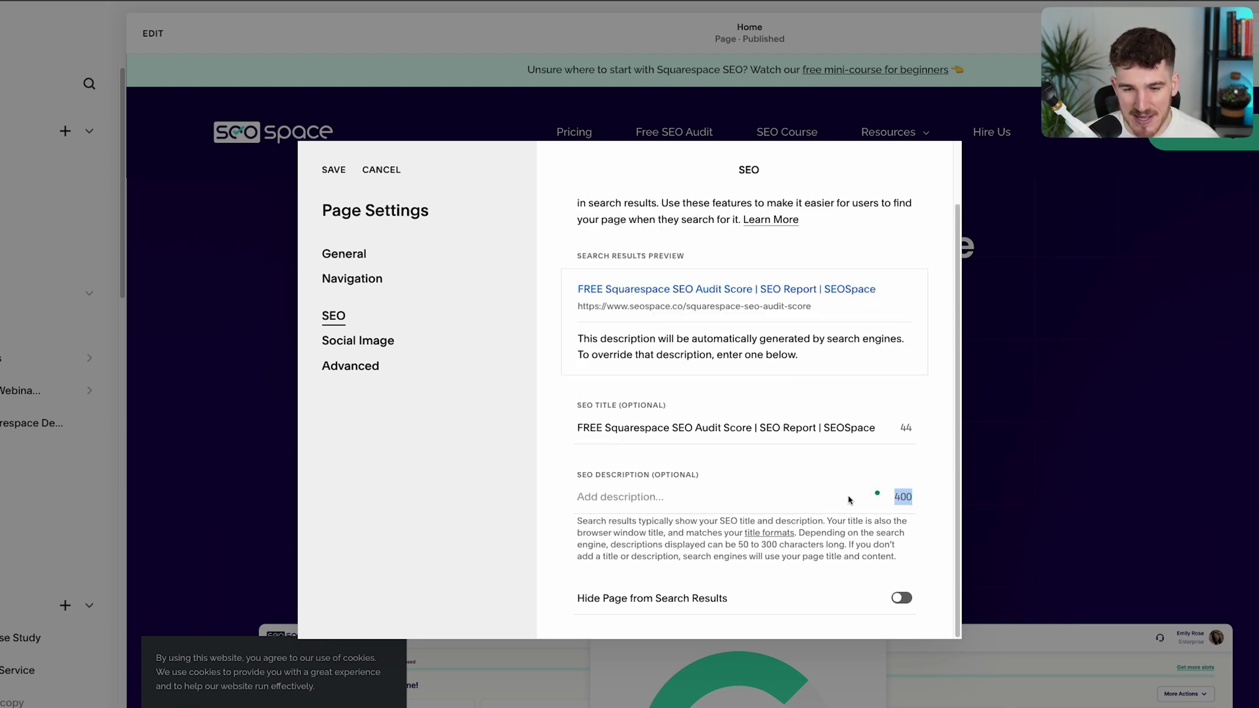
# Paste the 248-character description back into the SEO Description field.
pyautogui.click(637, 501)
pyautogui.hotkey('ctrl', 'v')
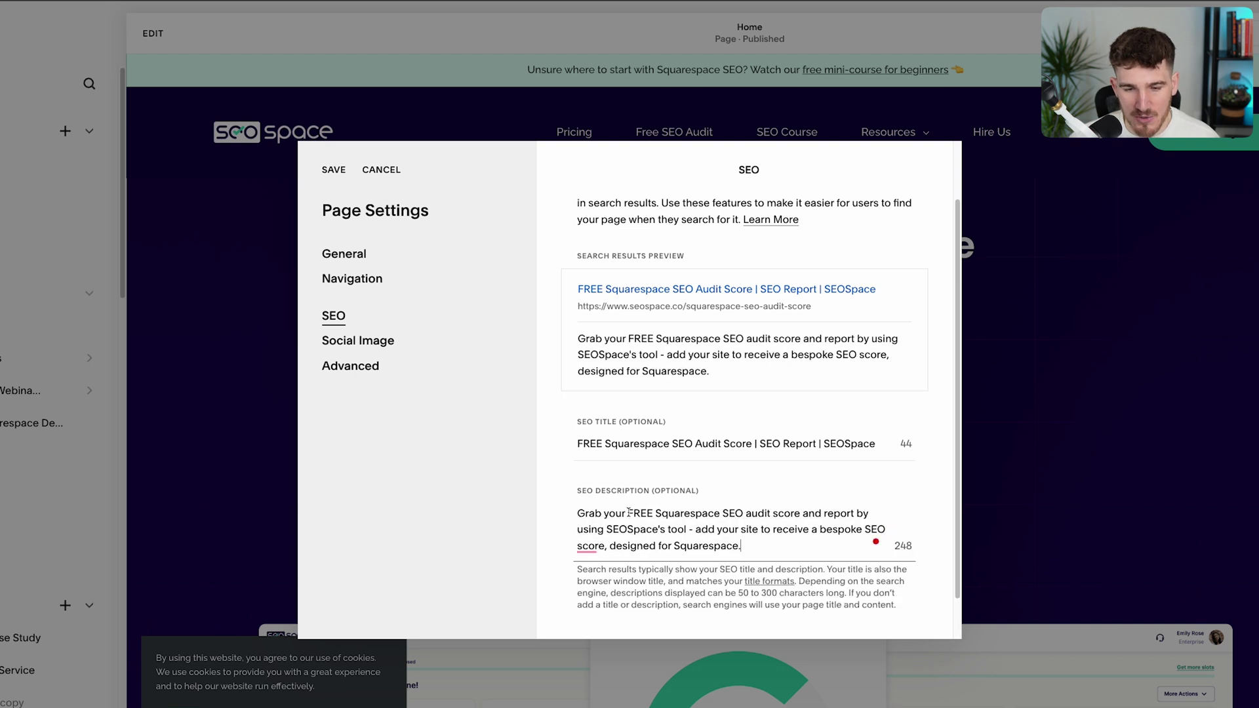
pyautogui.scroll(-1, 610, 499)
pyautogui.scroll(-1, 586, 498)
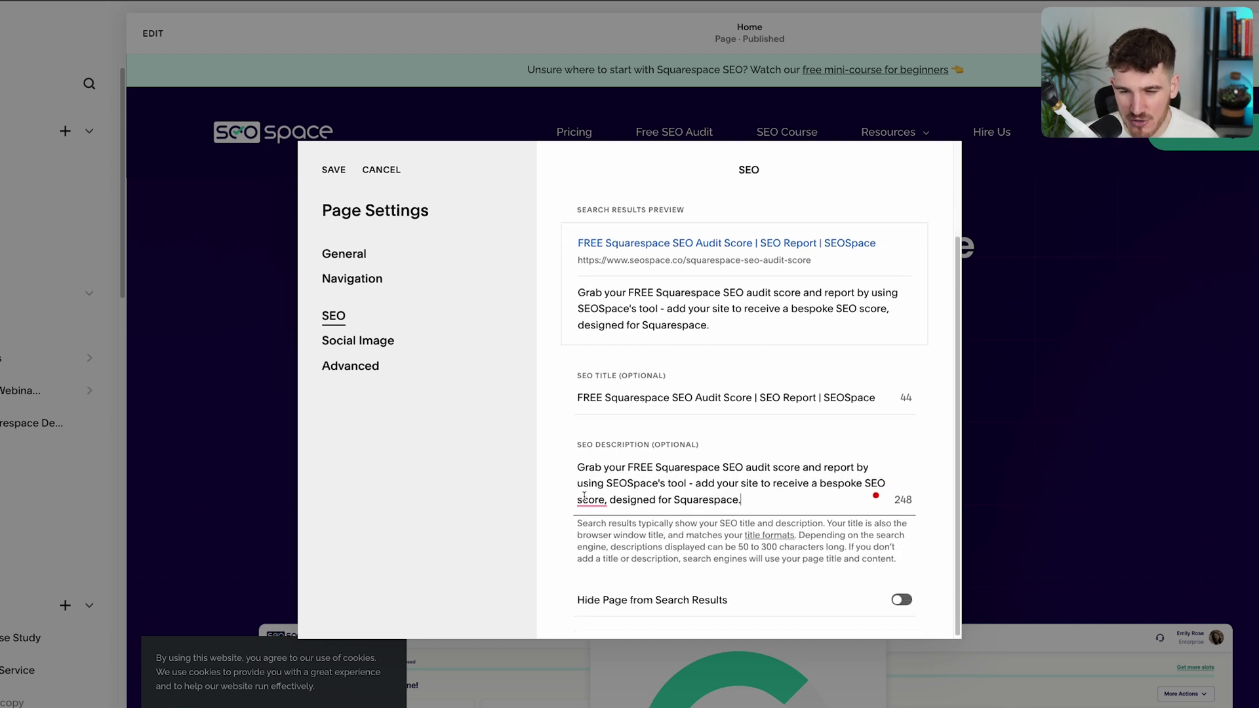
pyautogui.moveTo(605, 492)
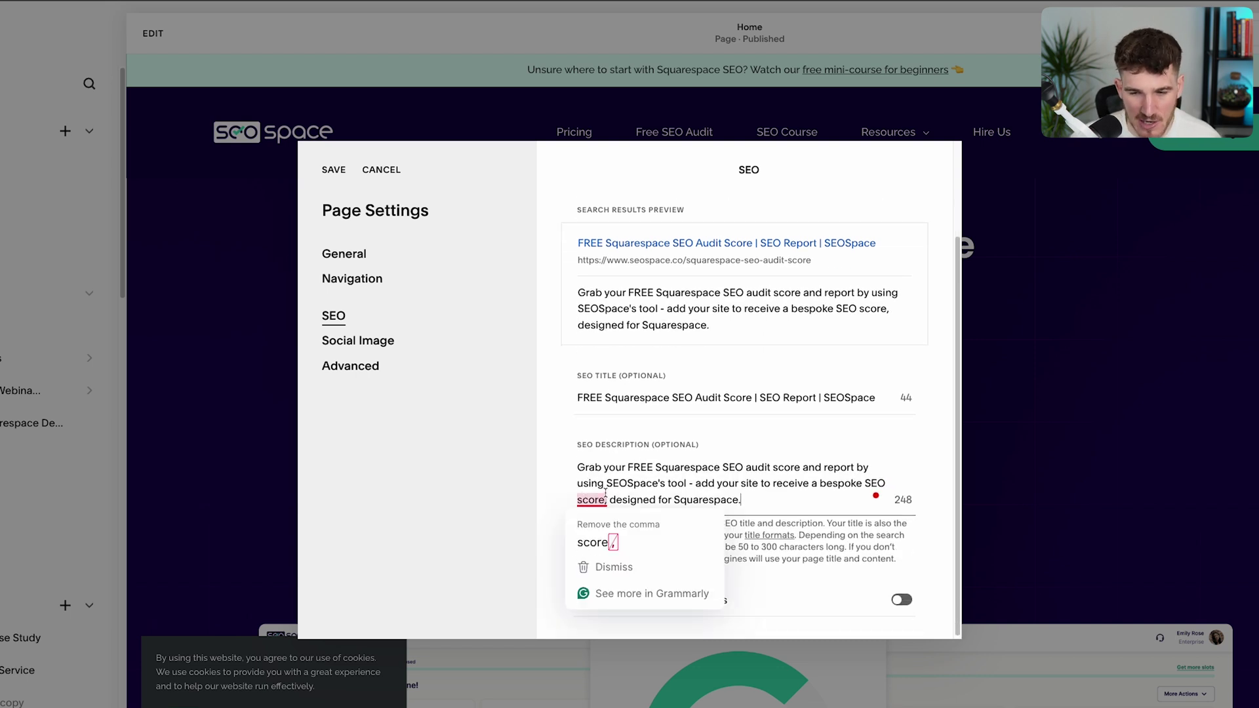
pyautogui.doubleClick(897, 502)
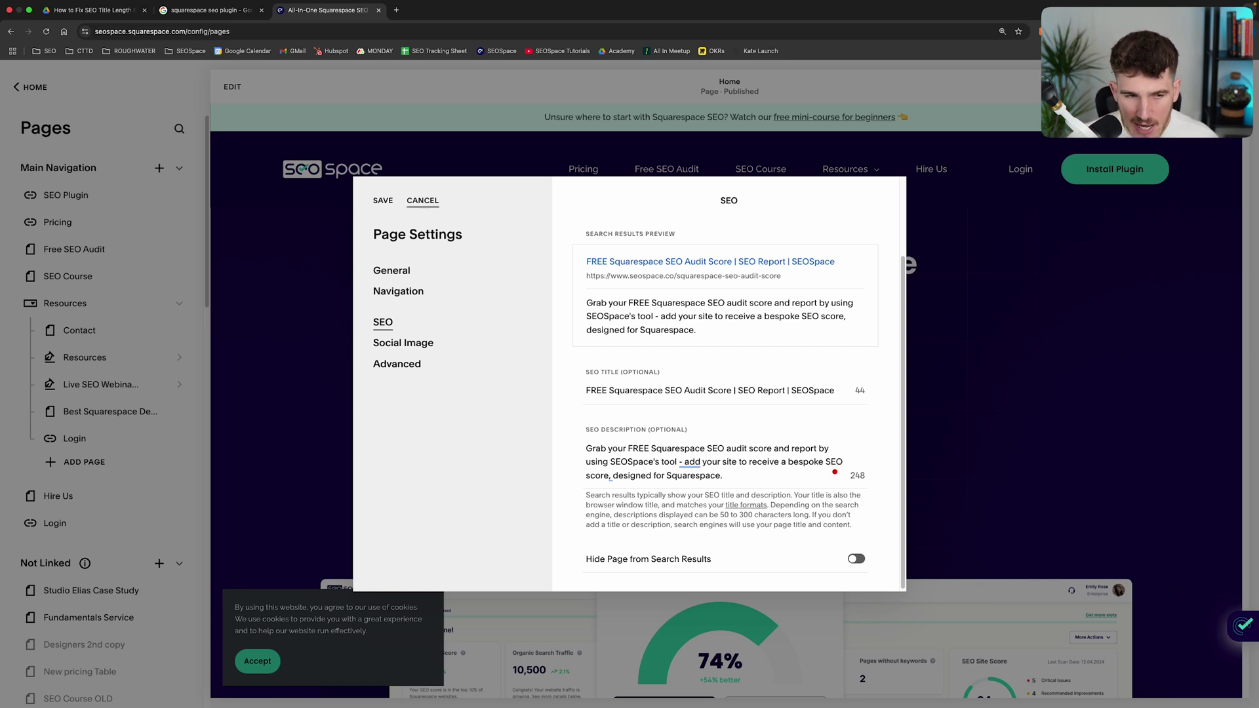
# Discard the unsaved Free SEO Audit page settings changes.
pyautogui.click(423, 200)
pyautogui.click(701, 404)
pyautogui.scroll(-10, 178, 416)
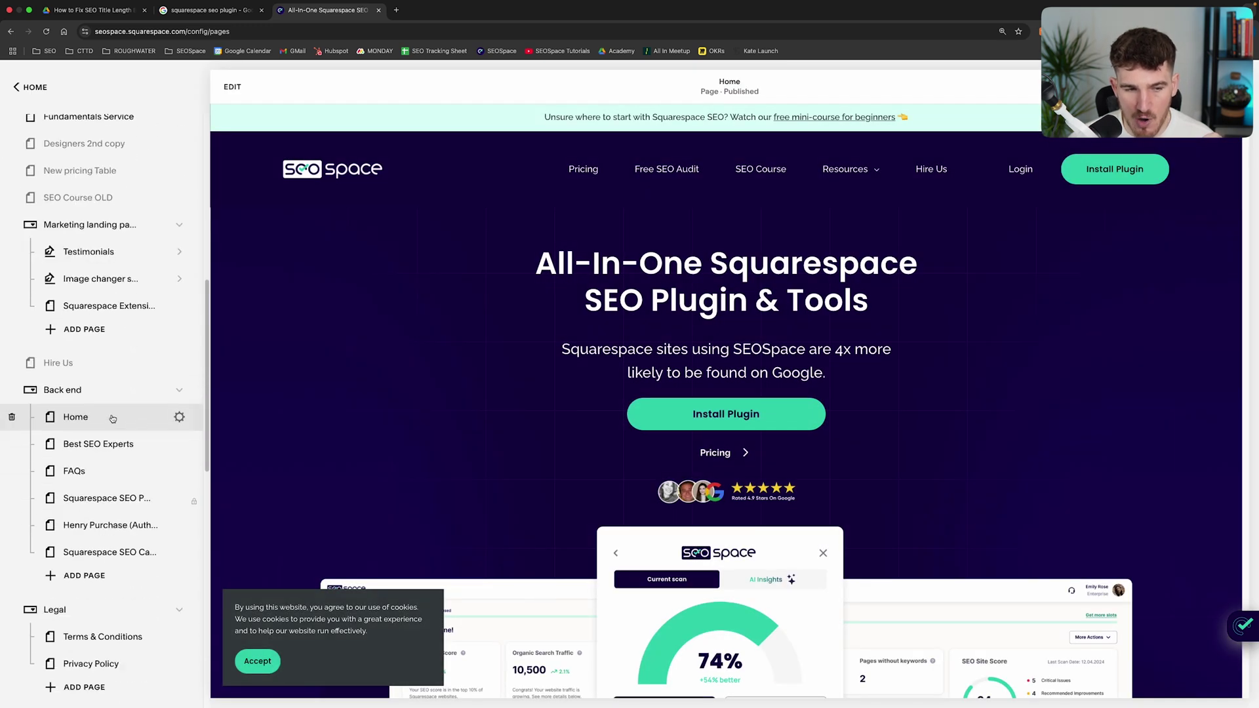
# Open the Home page's SEO settings, then the site-wide SEO Appearance settings.
pyautogui.click(179, 418)
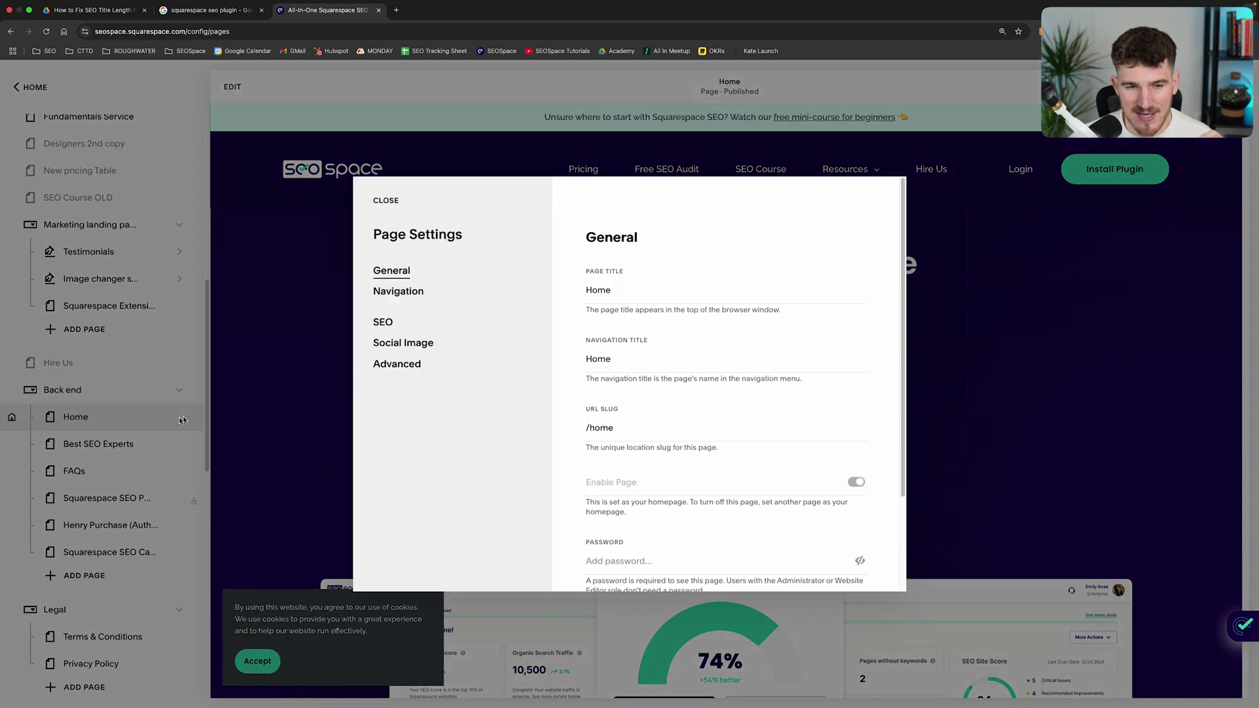
pyautogui.click(336, 318)
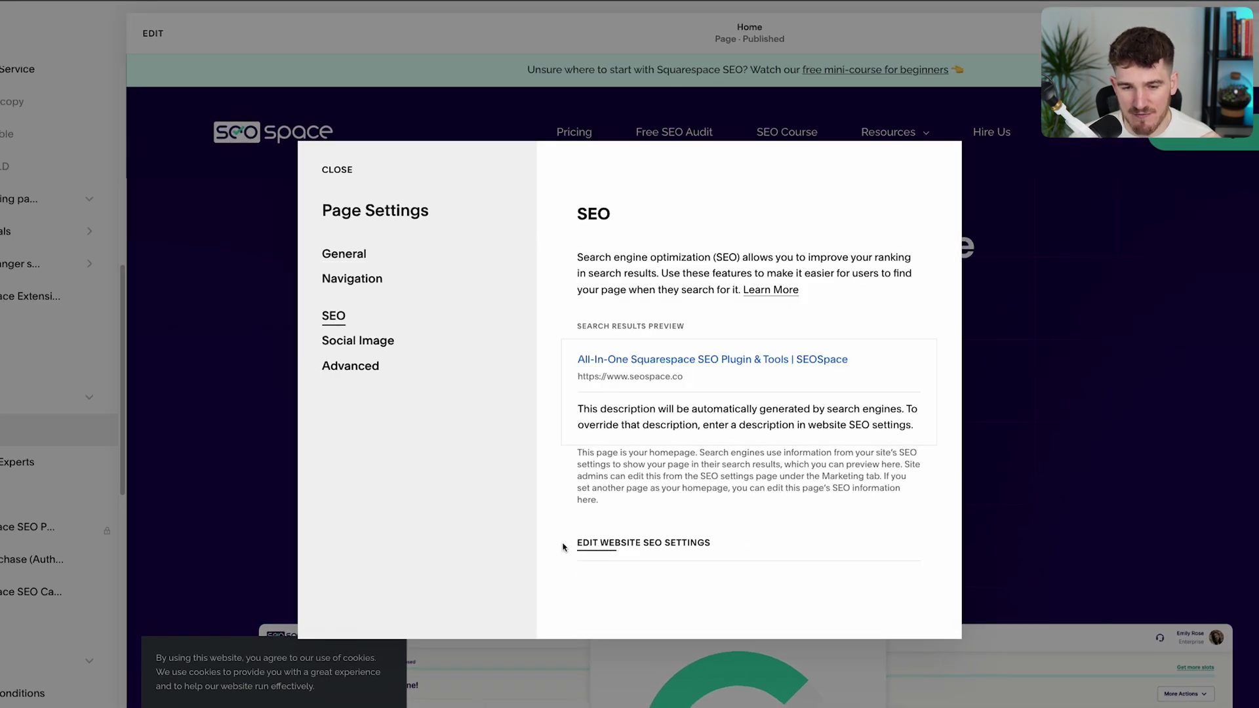
pyautogui.moveTo(562, 549); pyautogui.dragTo(712, 554)
pyautogui.click(643, 549)
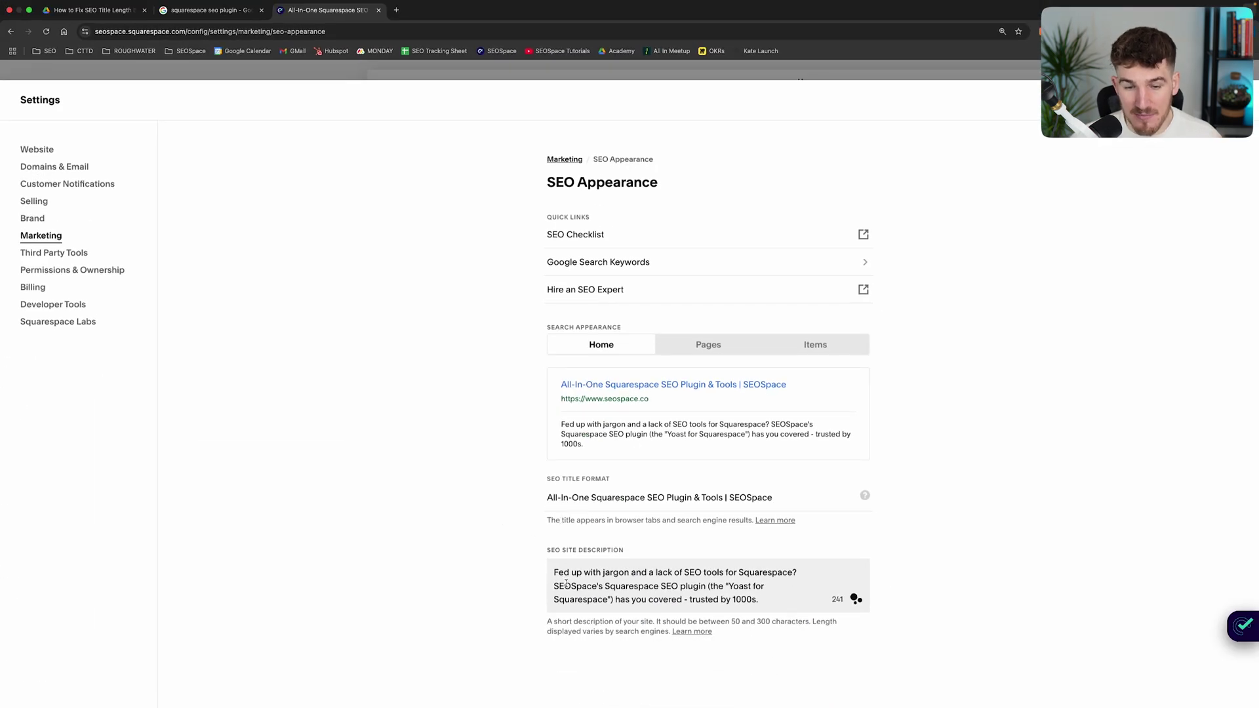
# Select the entire 241-character site description beginning 'Fed up with jargon…'.
pyautogui.moveTo(555, 573); pyautogui.dragTo(587, 571)
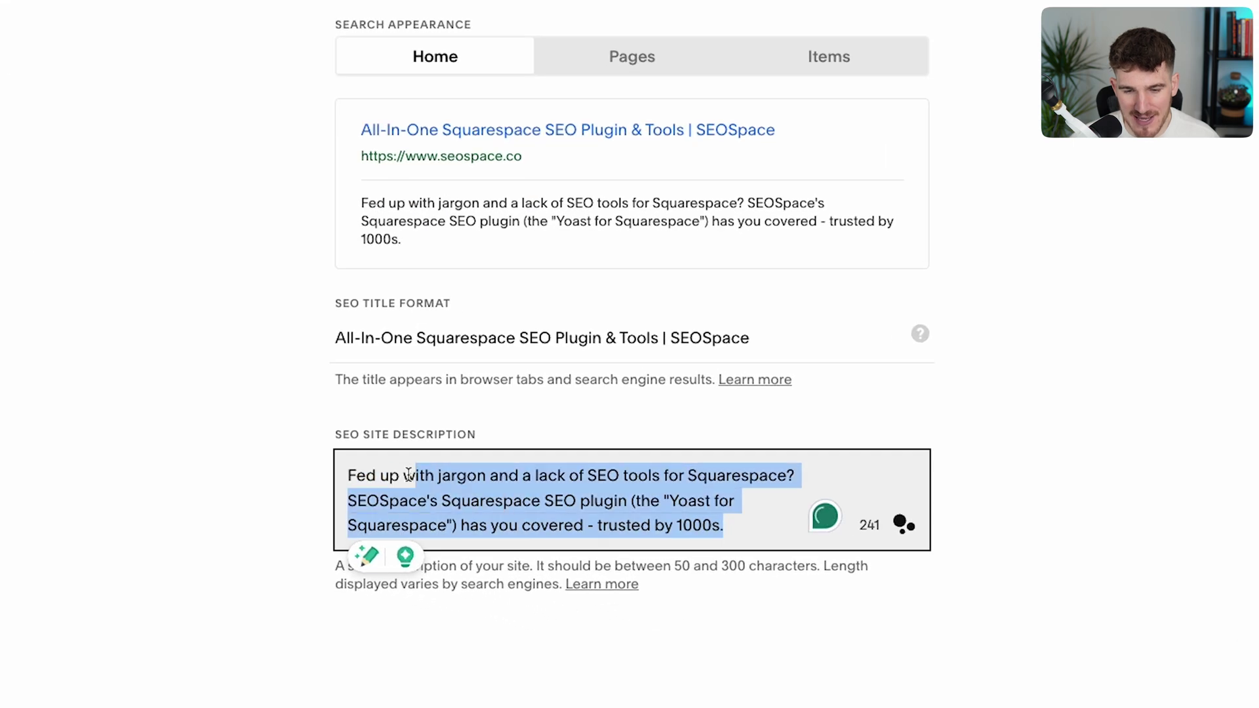
pyautogui.moveTo(408, 473); pyautogui.dragTo(293, 462)
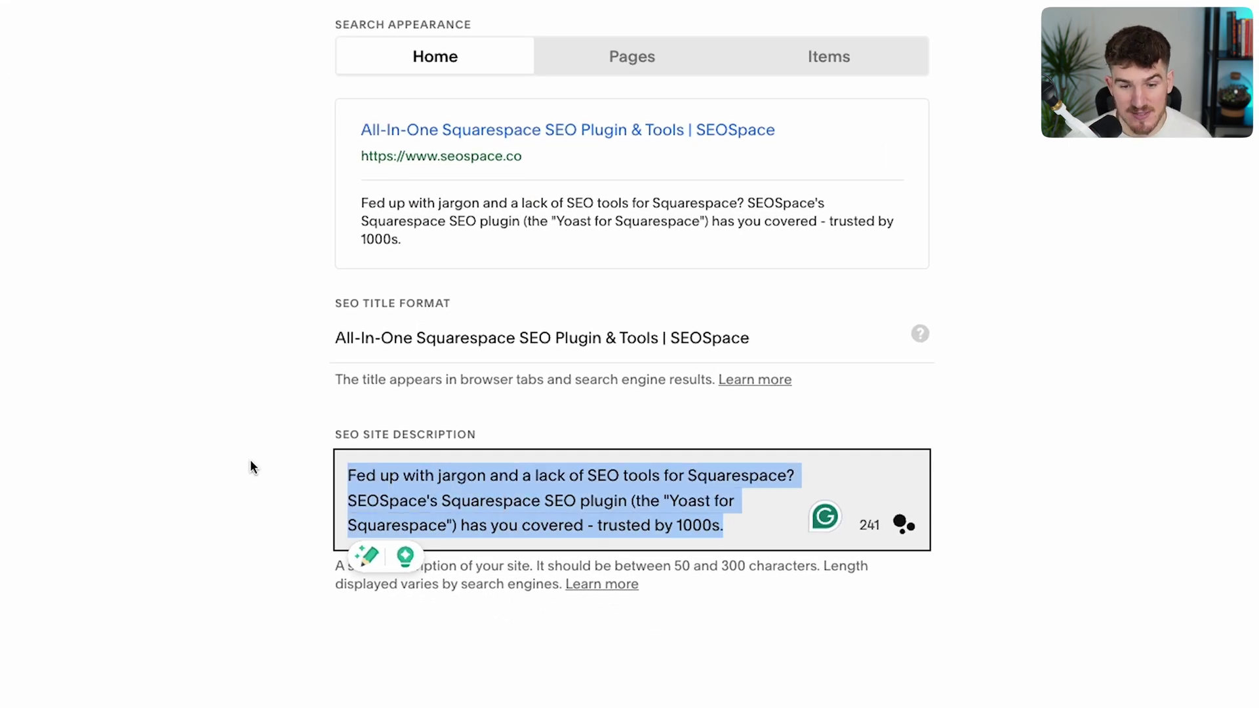